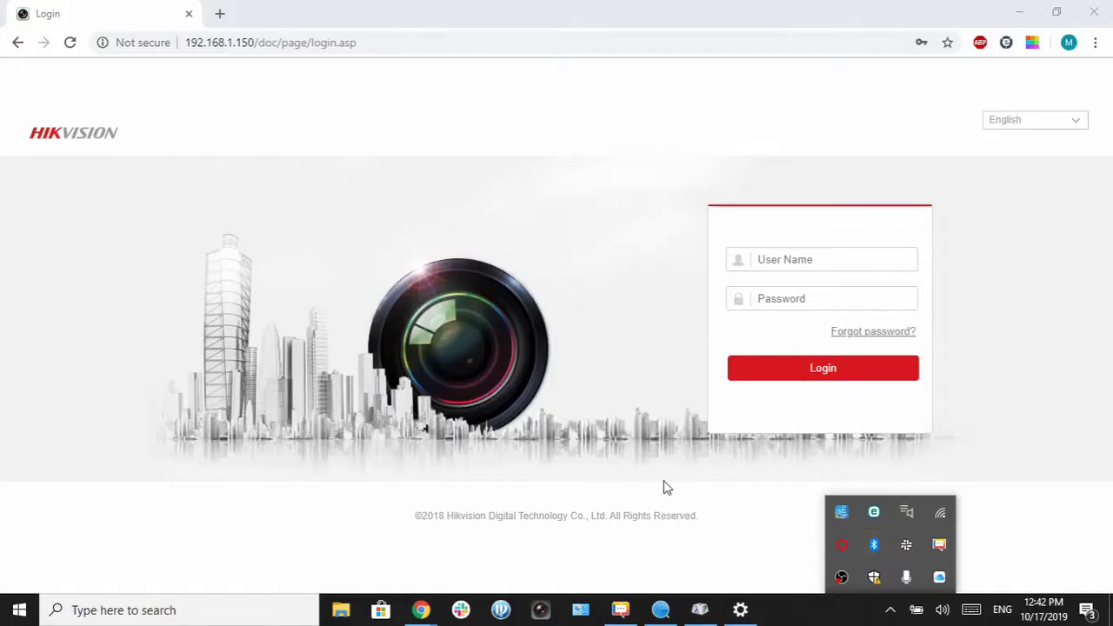
Step: Bring up the camera login page and enter the user name and account password
{"action": "left_click", "coordinate": [663, 487]}
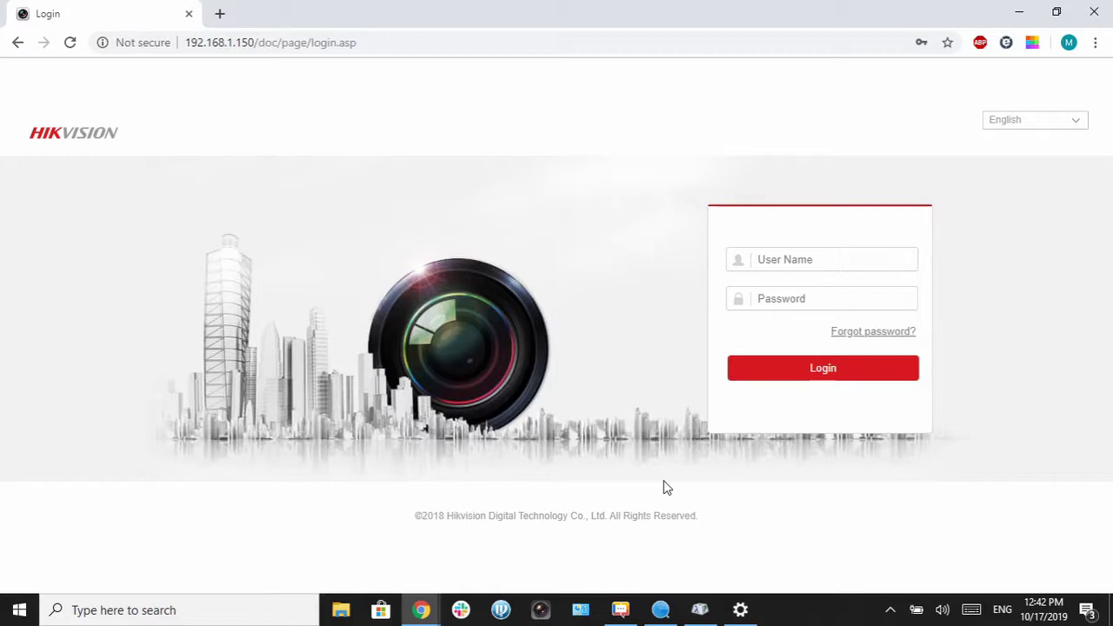
{"action": "left_click", "coordinate": [785, 257]}
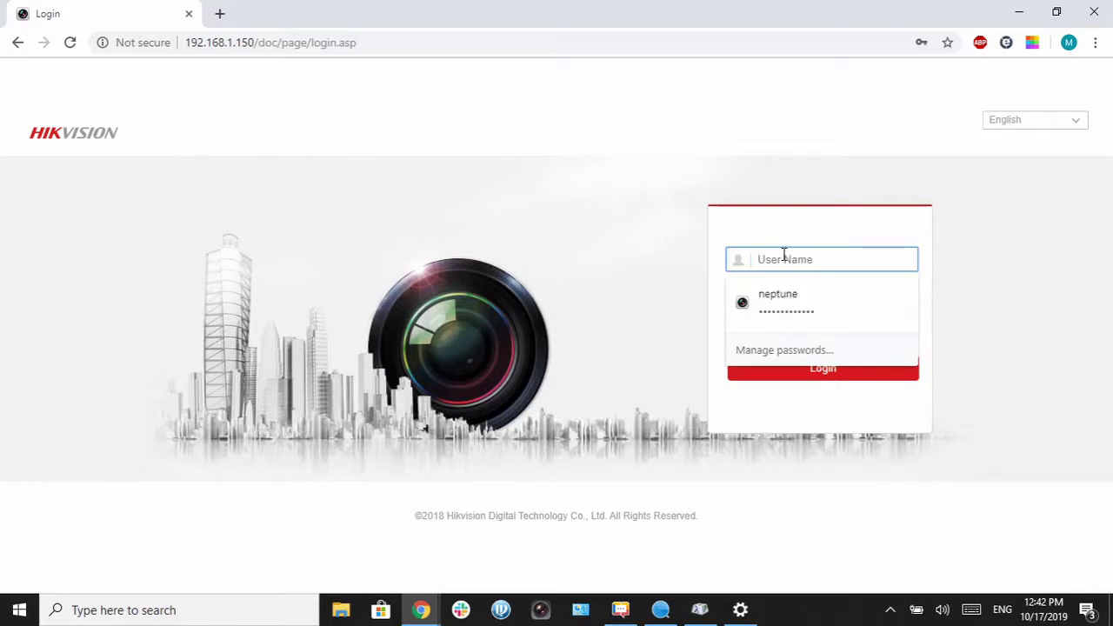
{"action": "type", "text": "admin"}
{"action": "key", "text": "Tab"}
{"action": "type", "text": "a"}
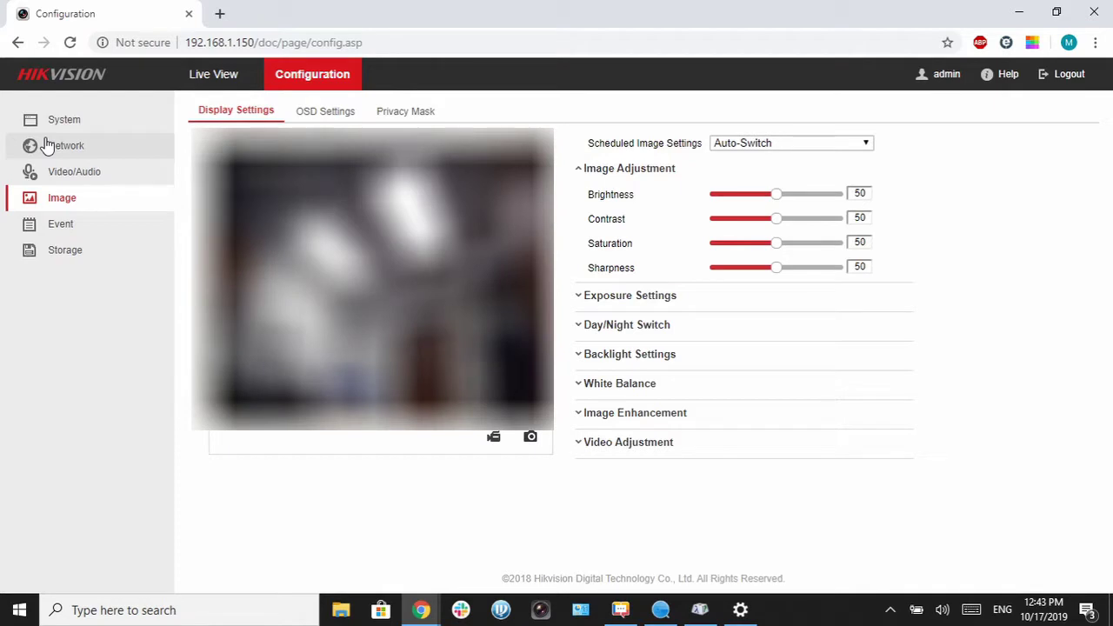
Step: Go to the Network settings, then to Basic Event's Audible Alarm Output page
{"action": "left_click", "coordinate": [48, 145]}
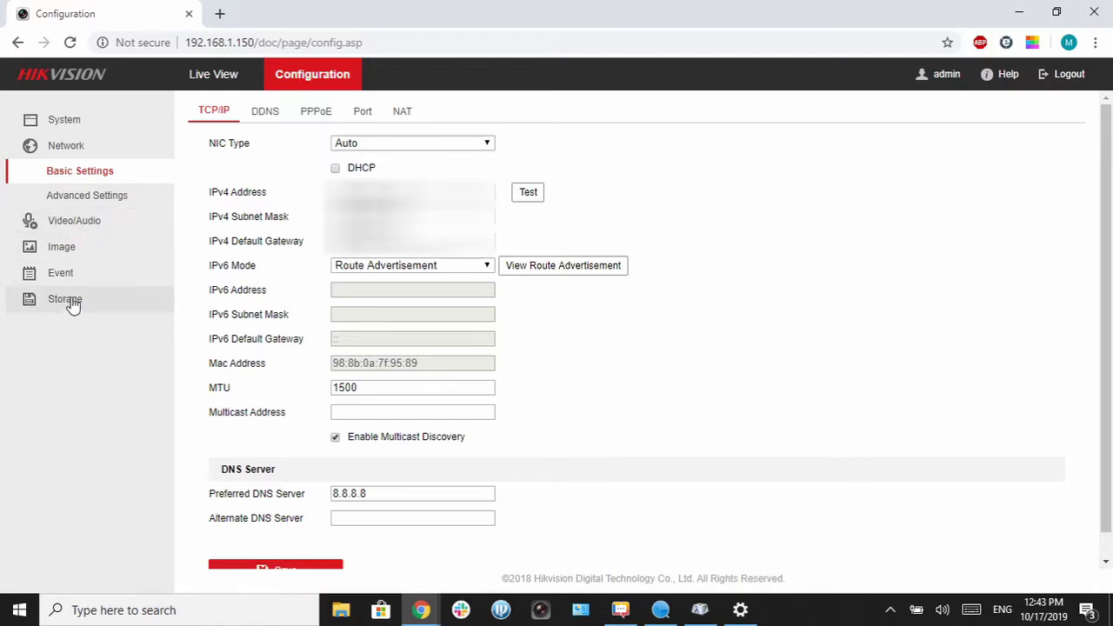
{"action": "left_click", "coordinate": [61, 273]}
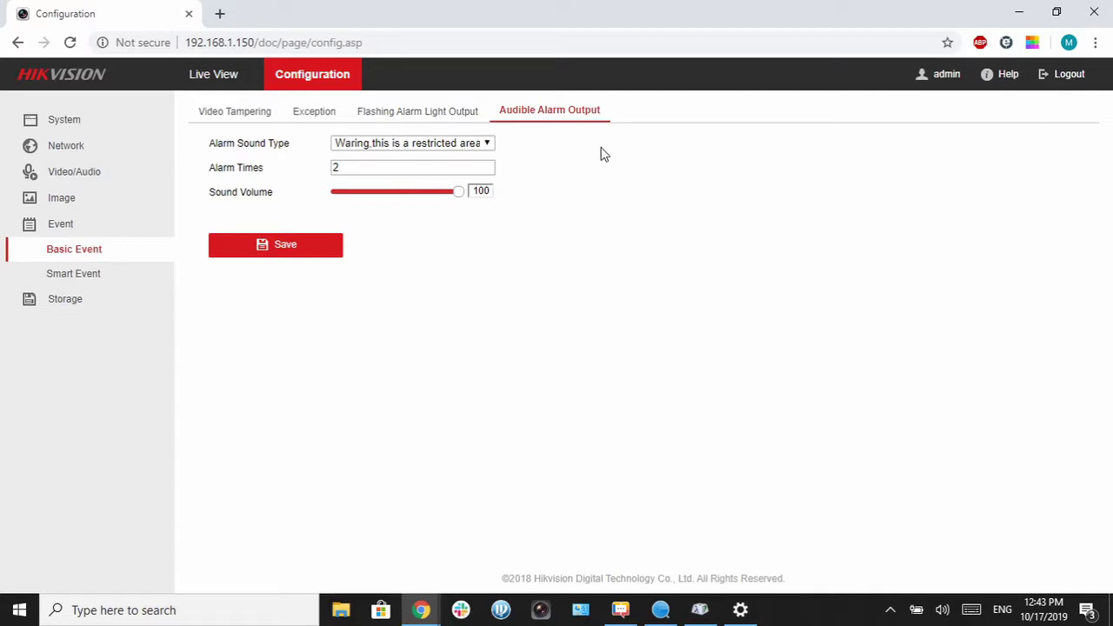
Step: Review the Alarm Sound Type list, keeping the restricted-area warning sound
{"action": "left_click", "coordinate": [475, 146]}
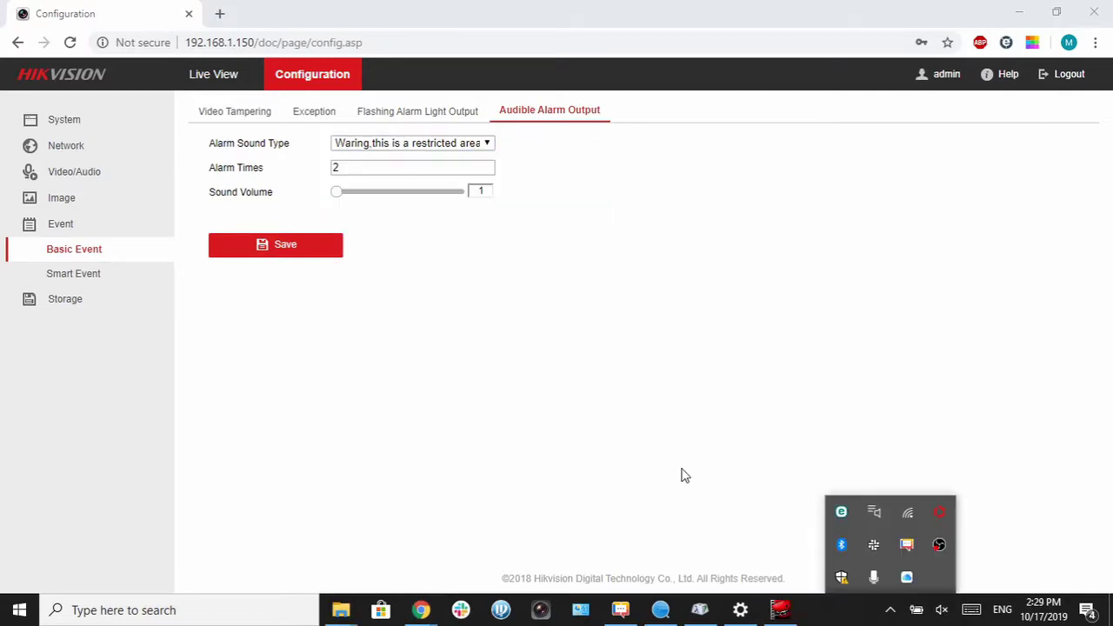
{"action": "left_click", "coordinate": [735, 493]}
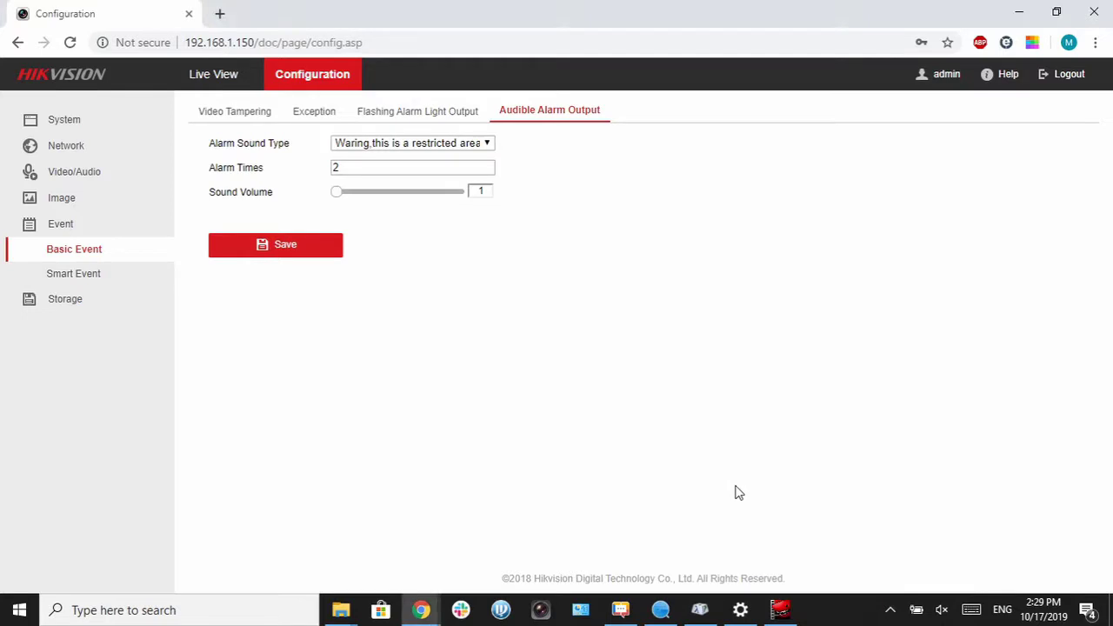
{"action": "left_click", "coordinate": [464, 149]}
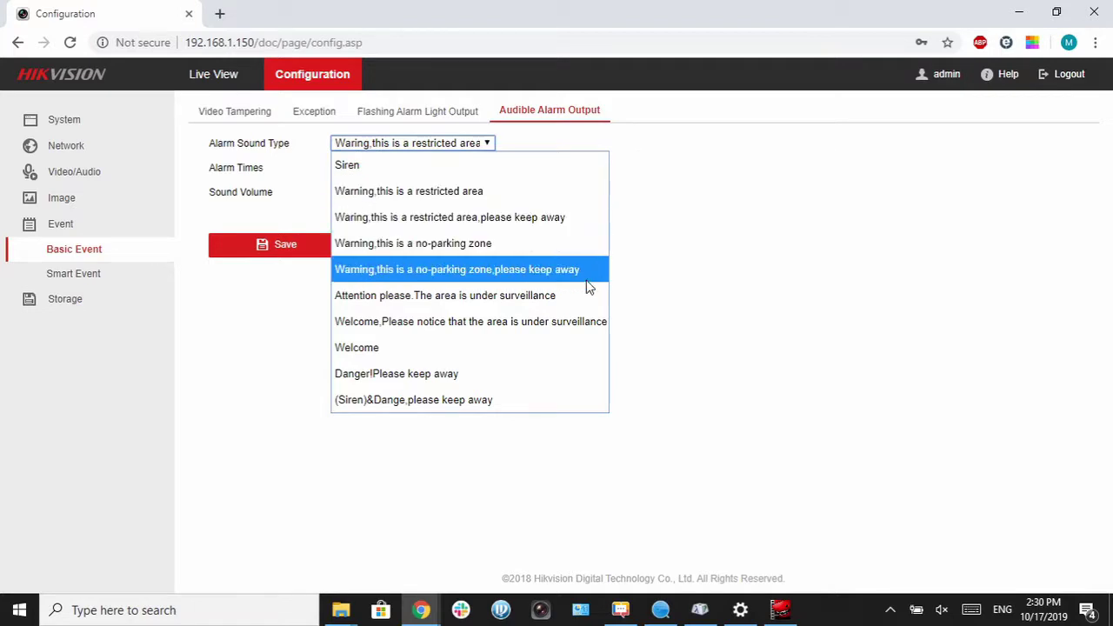
{"action": "left_click", "coordinate": [670, 267]}
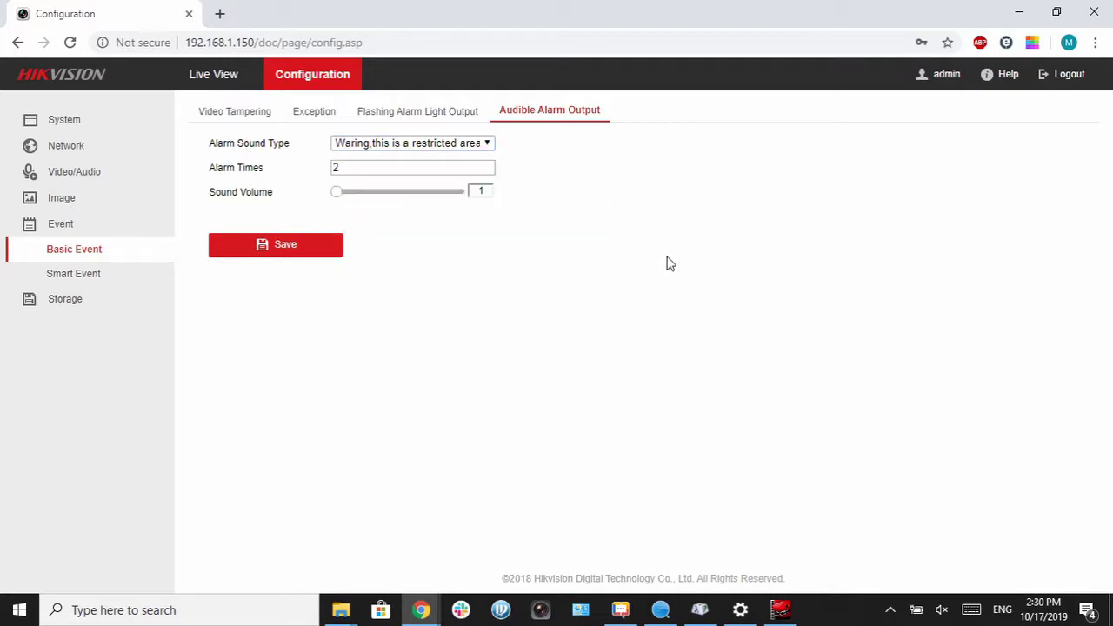
Step: Set the audible alarm's Alarm Times to 2
{"action": "left_click_drag", "start_coordinate": [371, 167], "coordinate": [334, 169]}
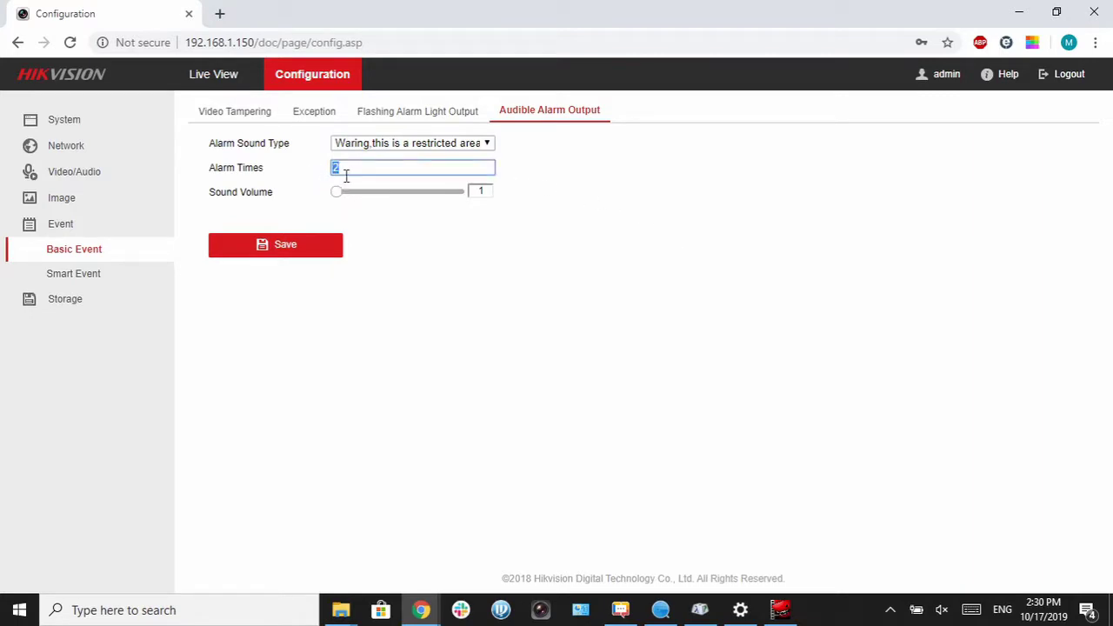
{"action": "type", "text": "1"}
{"action": "key", "text": "BackSpace"}
{"action": "type", "text": "5"}
{"action": "key", "text": "BackSpace"}
{"action": "key", "text": "BackSpace"}
{"action": "type", "text": "2"}
{"action": "left_click", "coordinate": [340, 194]}
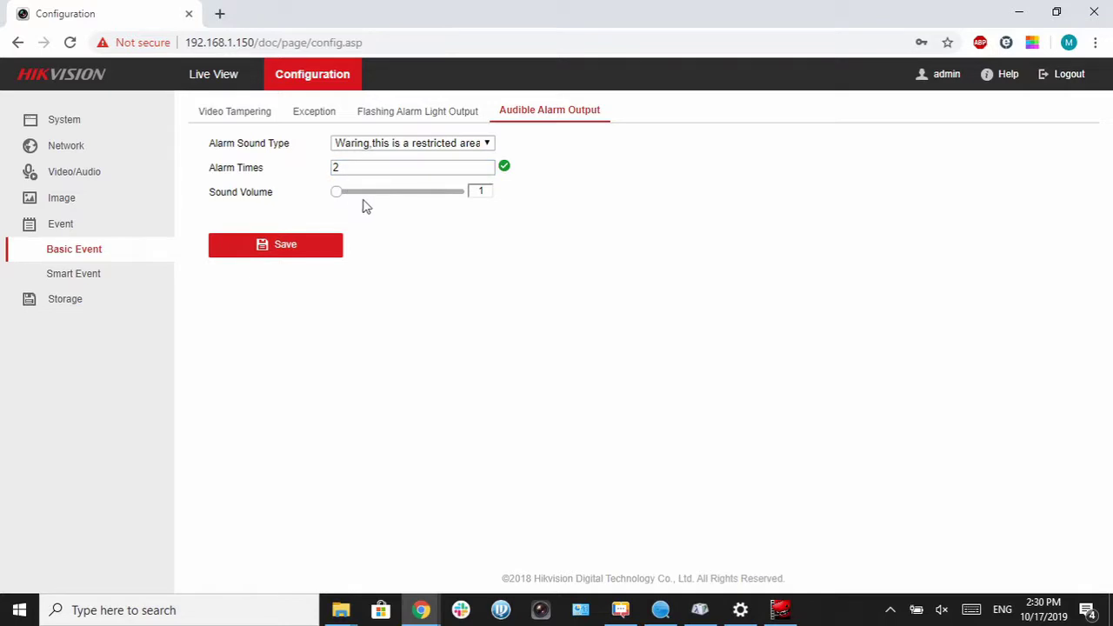
Step: Raise the alarm sound volume to 100 and save the audible alarm settings
{"action": "left_click_drag", "start_coordinate": [338, 191], "coordinate": [478, 196]}
{"action": "left_click_drag", "start_coordinate": [463, 197], "coordinate": [324, 203]}
{"action": "left_click_drag", "start_coordinate": [336, 198], "coordinate": [519, 217]}
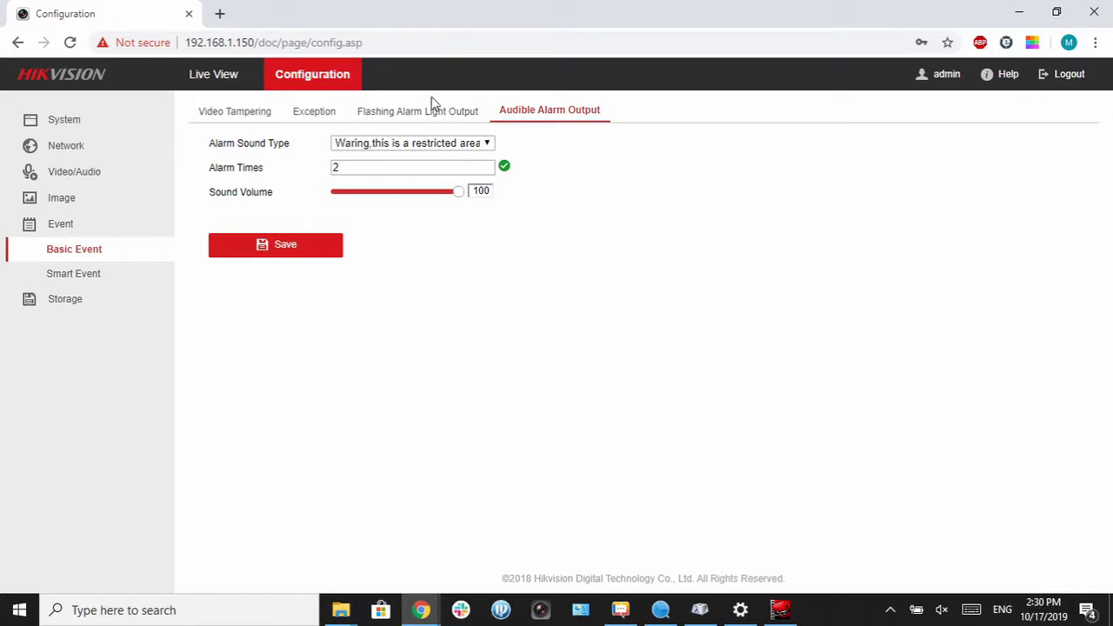
{"action": "left_click", "coordinate": [335, 245]}
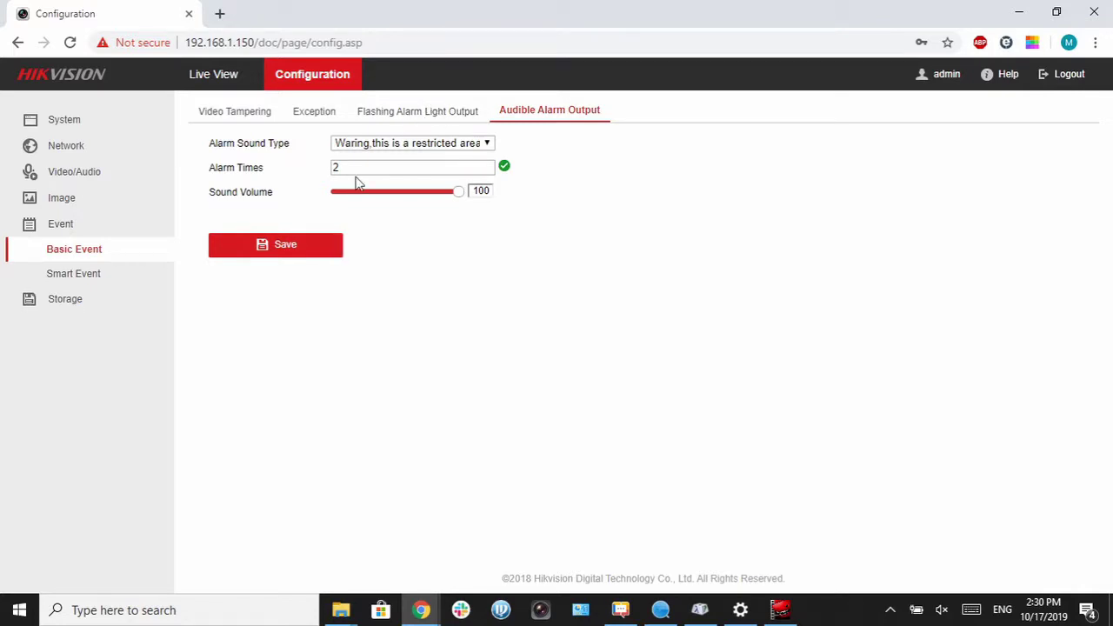
Step: Set the flashing alarm light to 10 s duration at Medium frequency and save it
{"action": "left_click", "coordinate": [435, 122]}
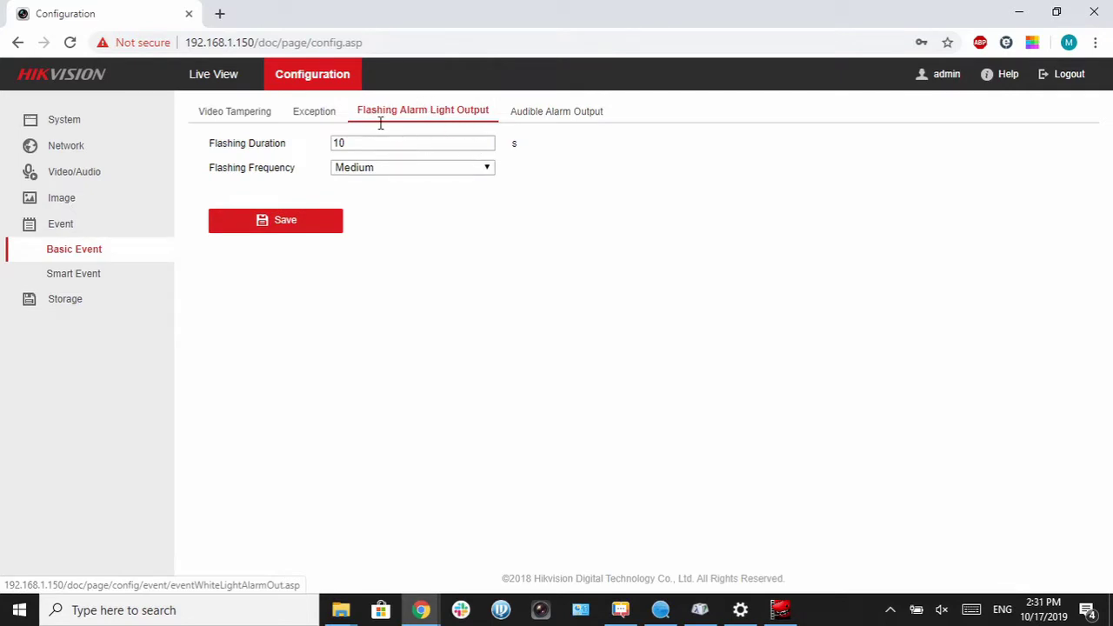
{"action": "left_click_drag", "start_coordinate": [366, 146], "coordinate": [310, 146]}
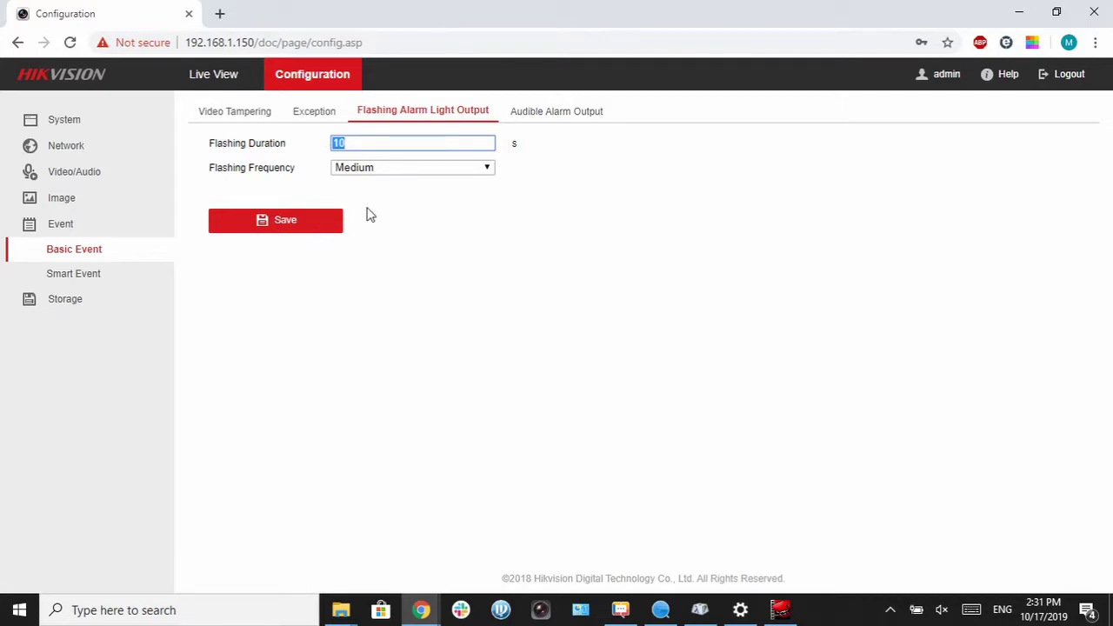
{"action": "type", "text": "60"}
{"action": "left_click_drag", "start_coordinate": [363, 139], "coordinate": [306, 137]}
{"action": "type", "text": "10"}
{"action": "left_click", "coordinate": [453, 168]}
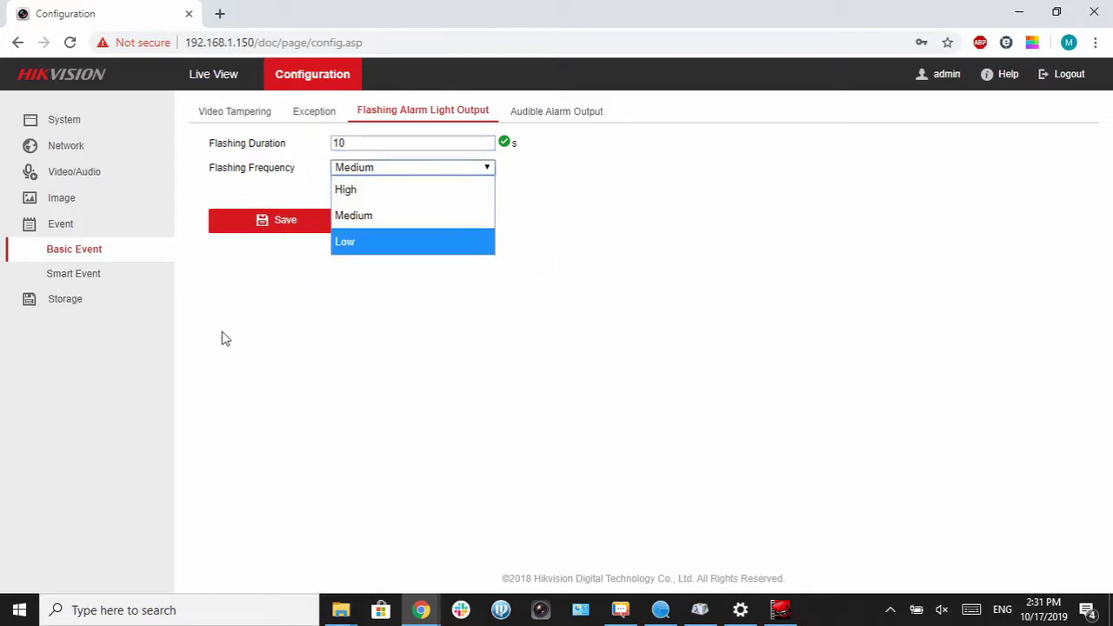
{"action": "left_click", "coordinate": [212, 274]}
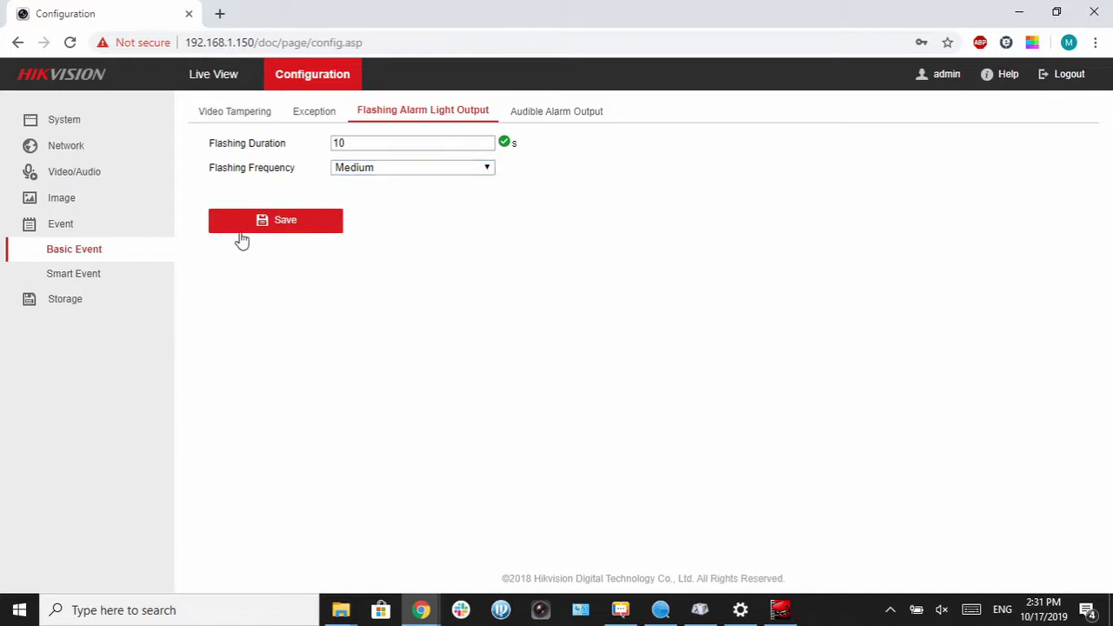
{"action": "left_click", "coordinate": [242, 232]}
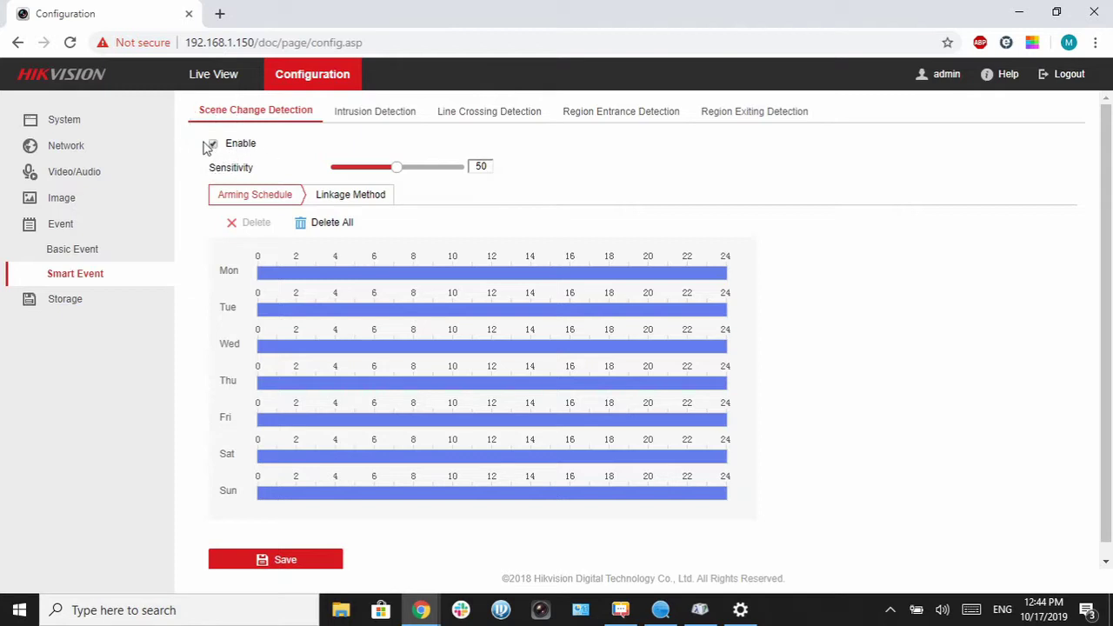
Step: Open Intrusion Detection and clear all drawn detection areas
{"action": "left_click", "coordinate": [385, 113]}
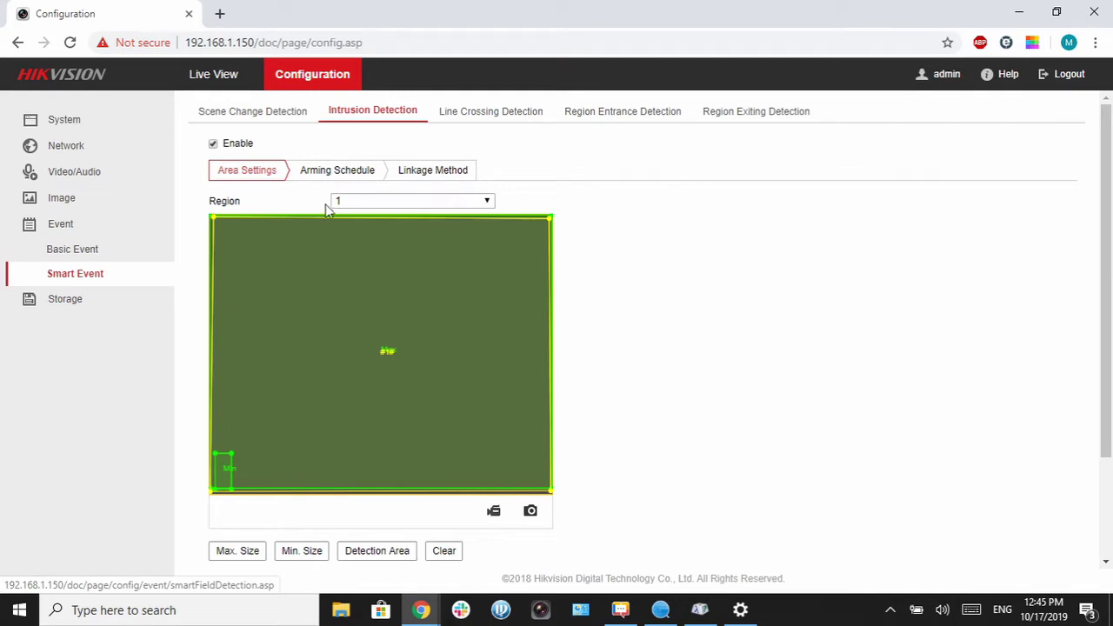
{"action": "scroll", "coordinate": [527, 386], "scroll_direction": "down", "scroll_amount": 2}
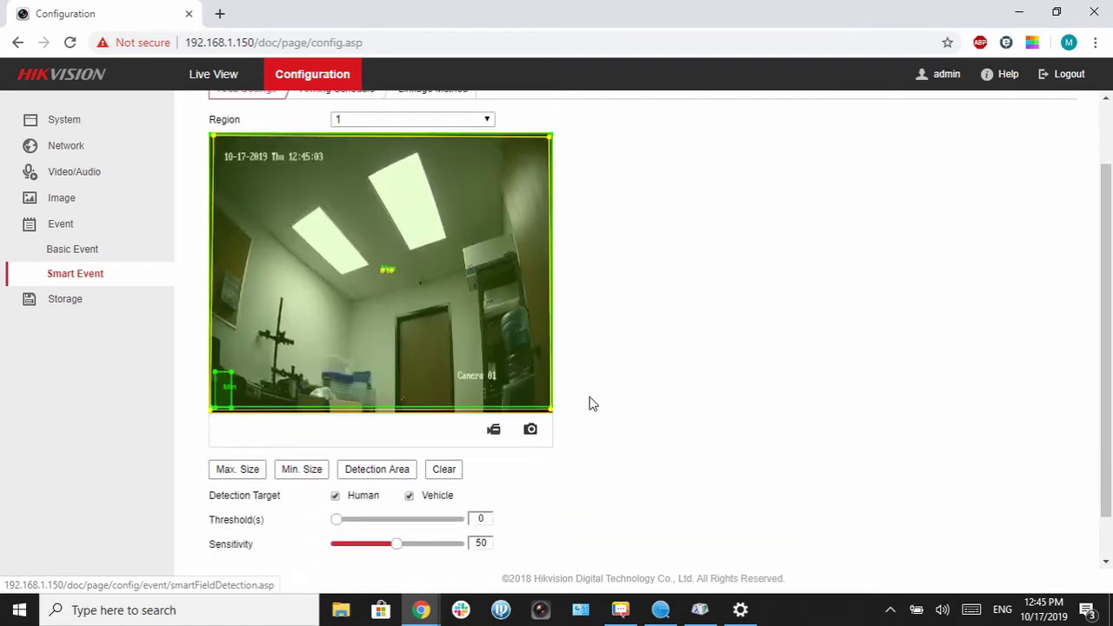
{"action": "left_click", "coordinate": [442, 471]}
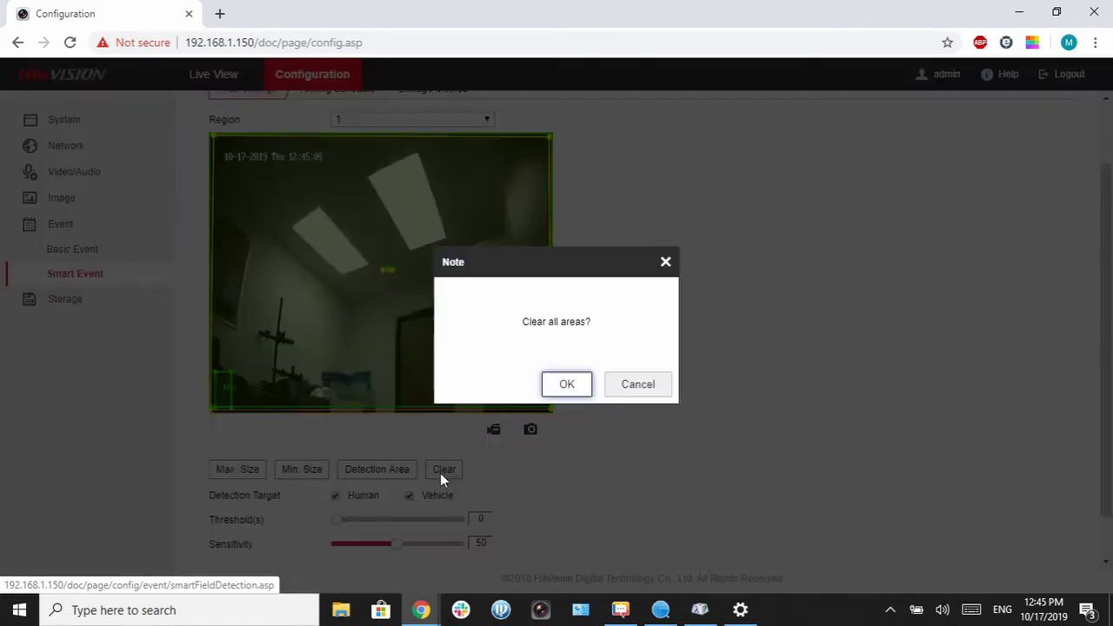
{"action": "left_click", "coordinate": [564, 383]}
Step: Untick the Human and Vehicle targets and place region #1's first corner at bottom-left
{"action": "scroll", "coordinate": [629, 373], "scroll_direction": "down", "scroll_amount": 1}
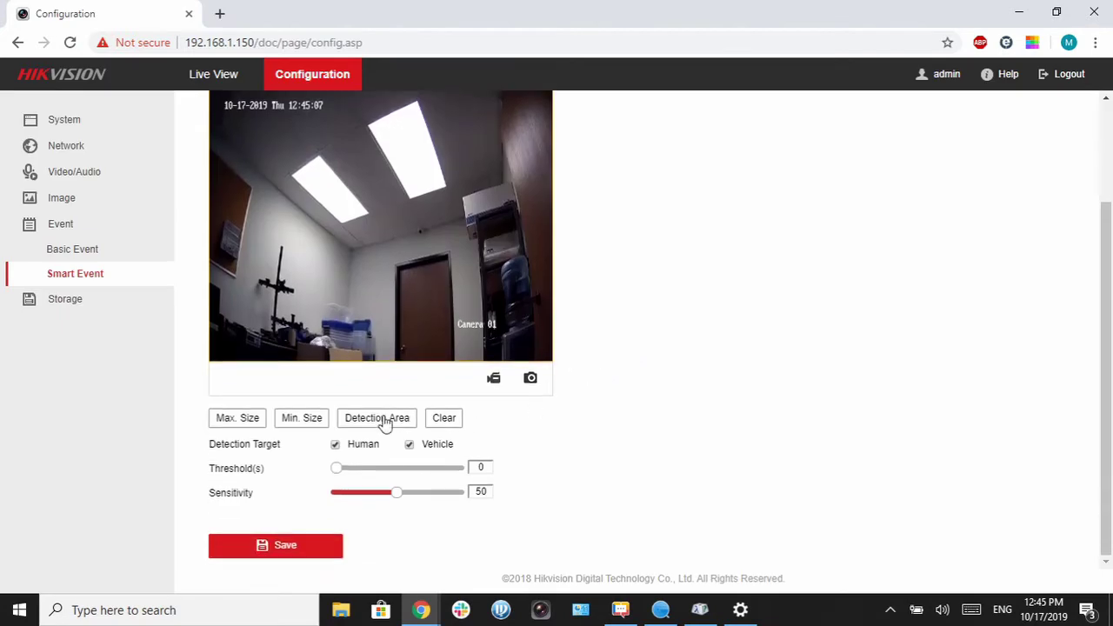
{"action": "left_click", "coordinate": [335, 445]}
{"action": "left_click", "coordinate": [410, 445]}
{"action": "scroll", "coordinate": [613, 472], "scroll_direction": "up", "scroll_amount": 2}
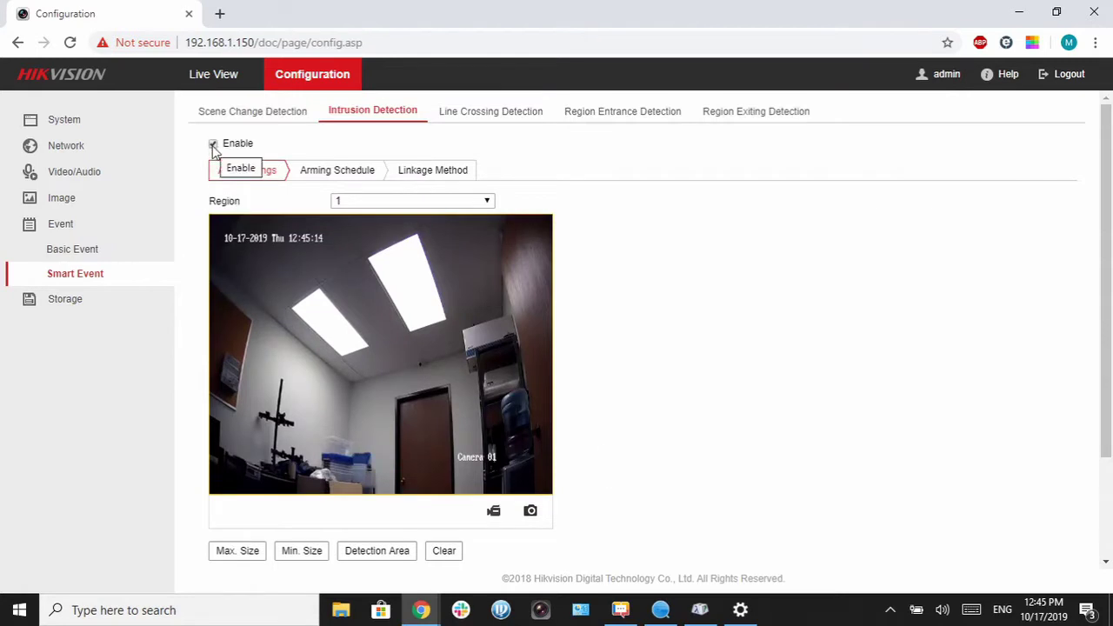
{"action": "scroll", "coordinate": [324, 243], "scroll_direction": "down", "scroll_amount": 1}
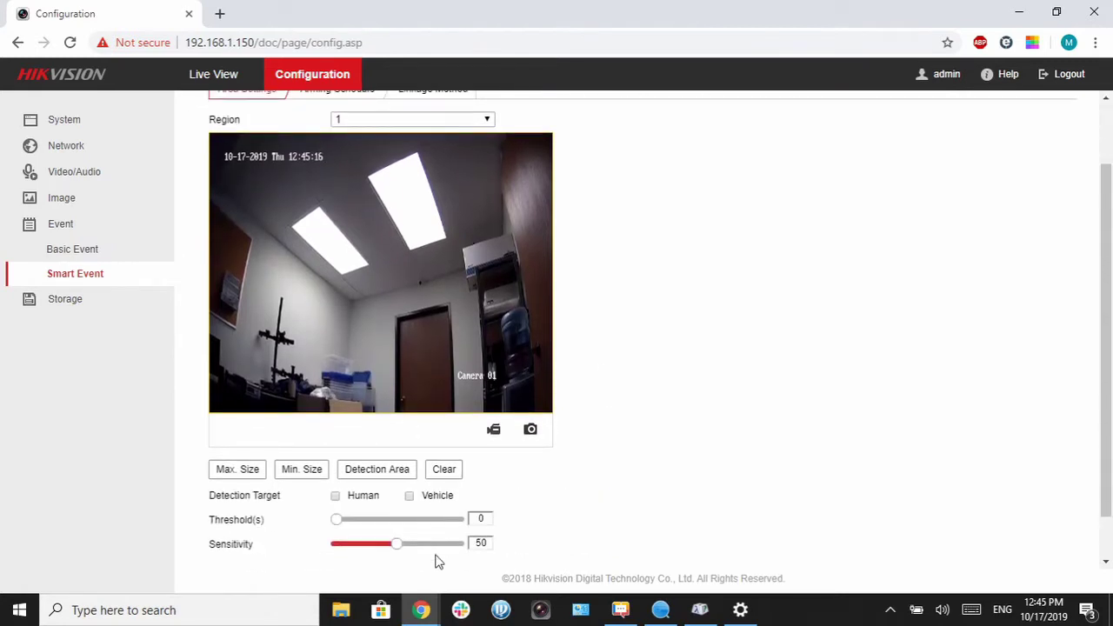
{"action": "left_click", "coordinate": [209, 409]}
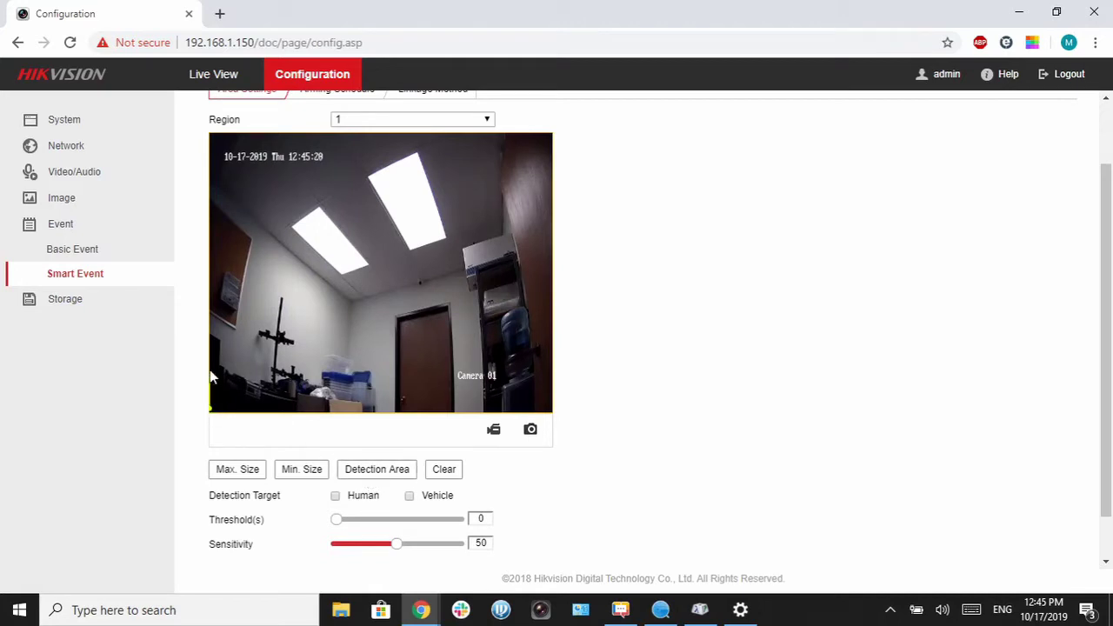
Step: Finish region #1 around the full frame and draw a green rectangle across the whole picture
{"action": "left_click", "coordinate": [212, 134]}
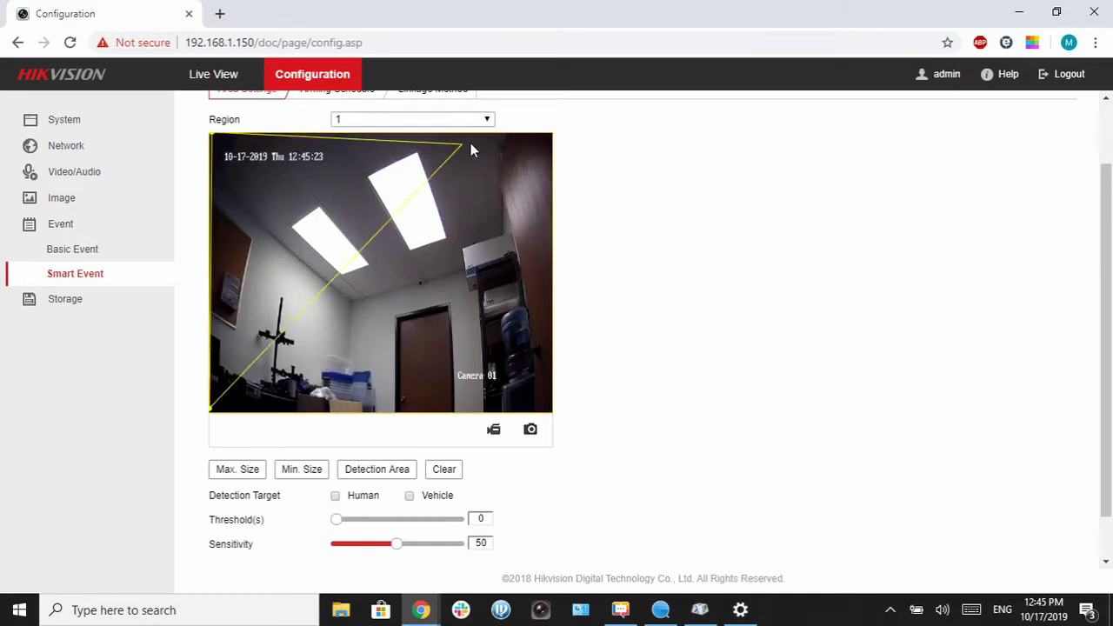
{"action": "left_click", "coordinate": [550, 136]}
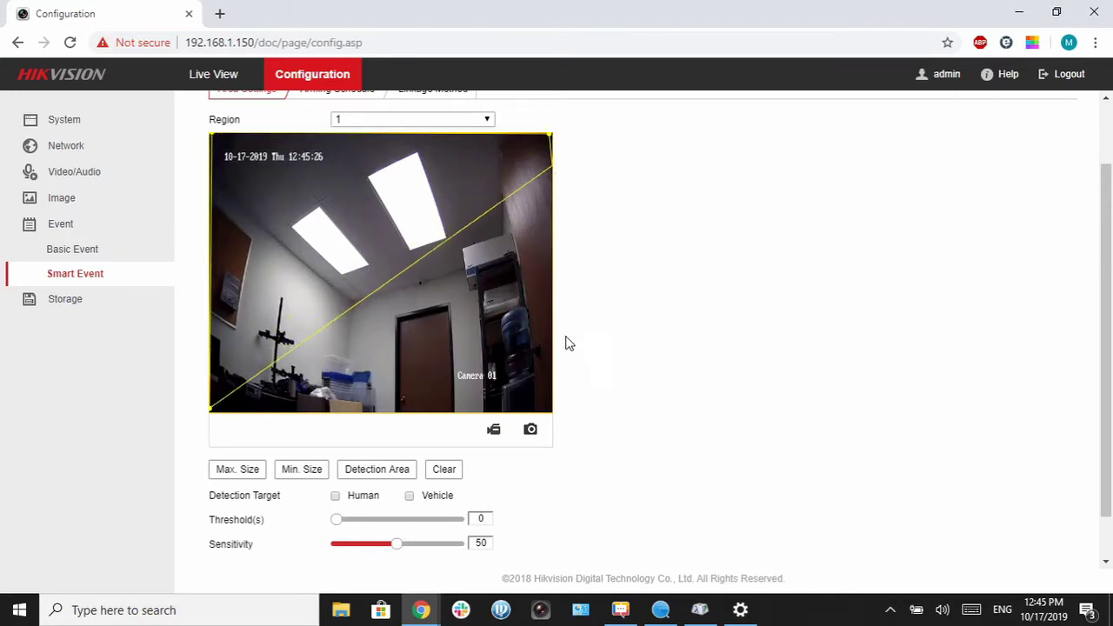
{"action": "left_click", "coordinate": [550, 415]}
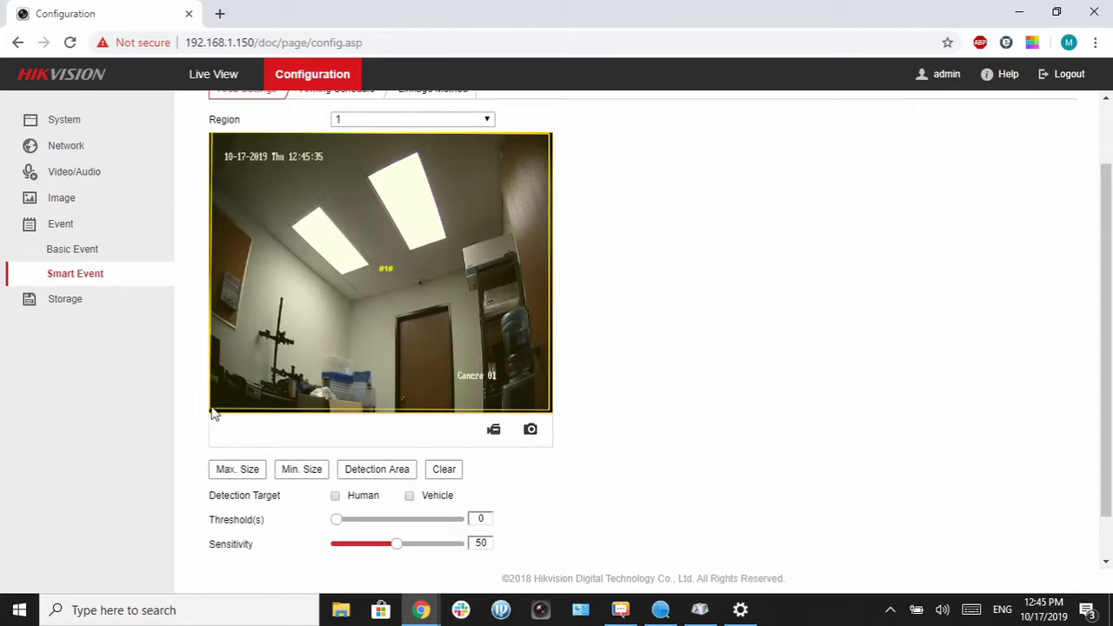
{"action": "left_click_drag", "start_coordinate": [211, 414], "coordinate": [551, 141]}
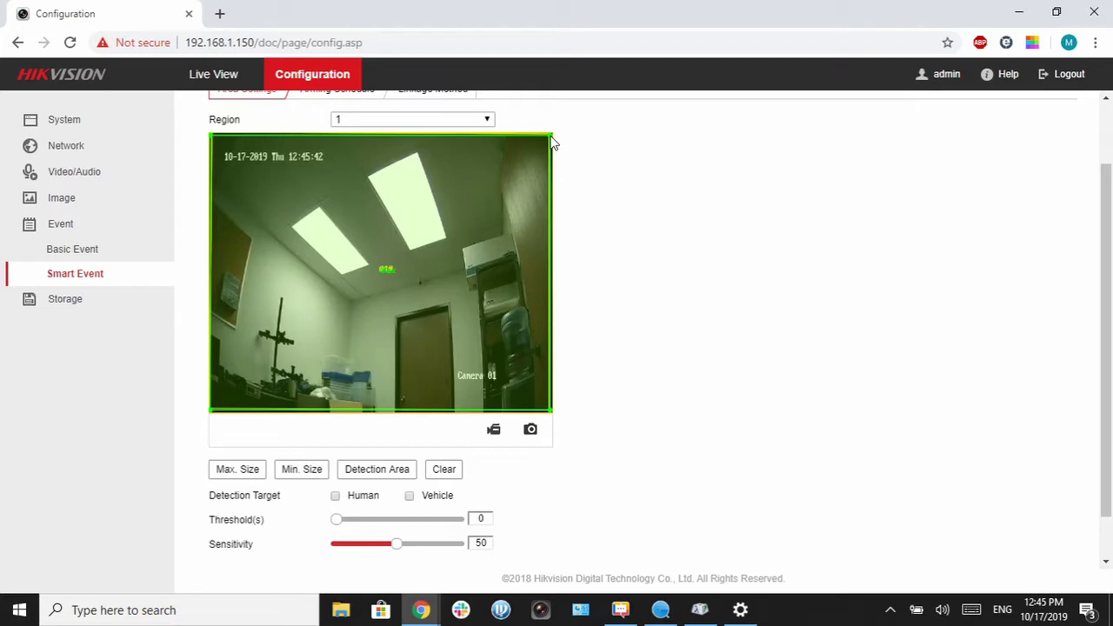
{"action": "left_click_drag", "start_coordinate": [552, 149], "coordinate": [214, 412]}
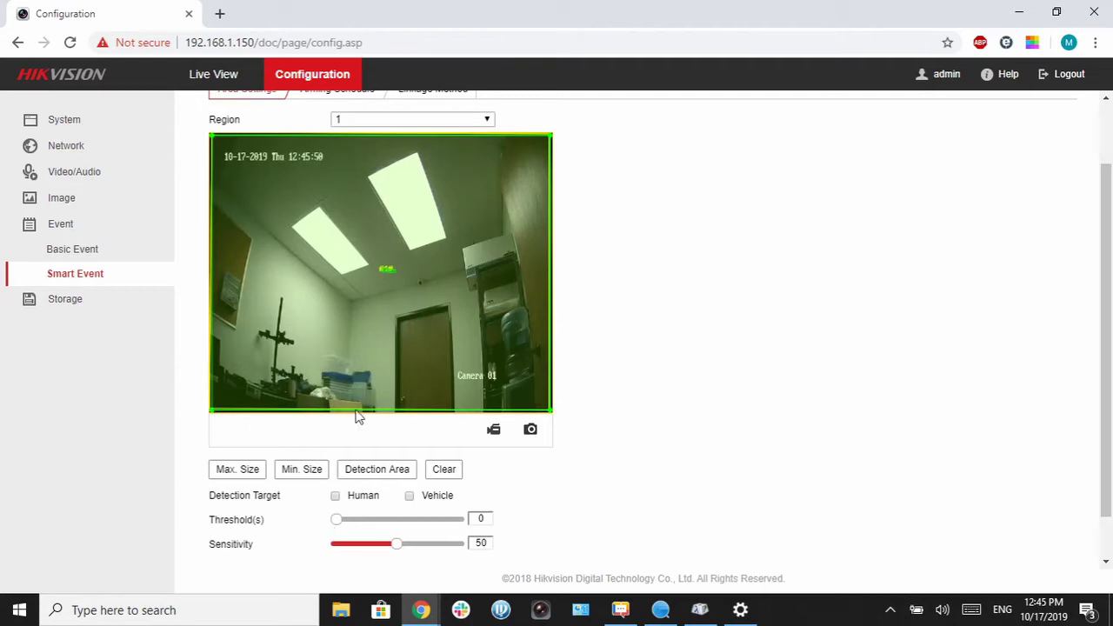
{"action": "left_click", "coordinate": [300, 474]}
Step: Draw a small minimum-size box in the lower-left corner and tick Human and Vehicle targets
{"action": "left_click_drag", "start_coordinate": [235, 375], "coordinate": [216, 416]}
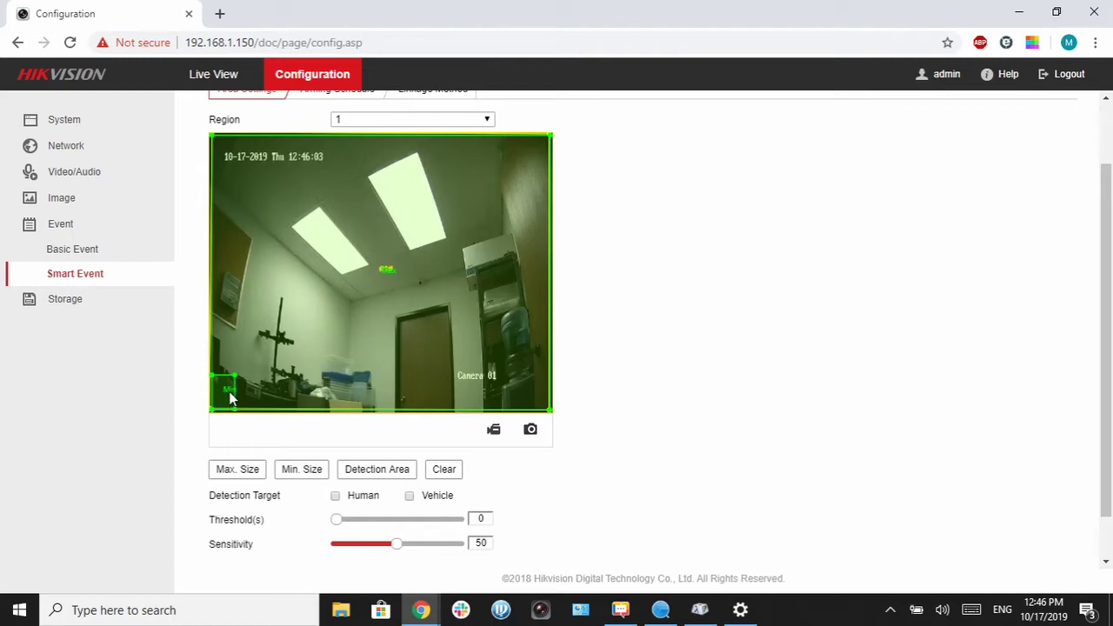
{"action": "scroll", "coordinate": [599, 479], "scroll_direction": "down", "scroll_amount": 1}
{"action": "scroll", "coordinate": [599, 479], "scroll_direction": "down", "scroll_amount": 1}
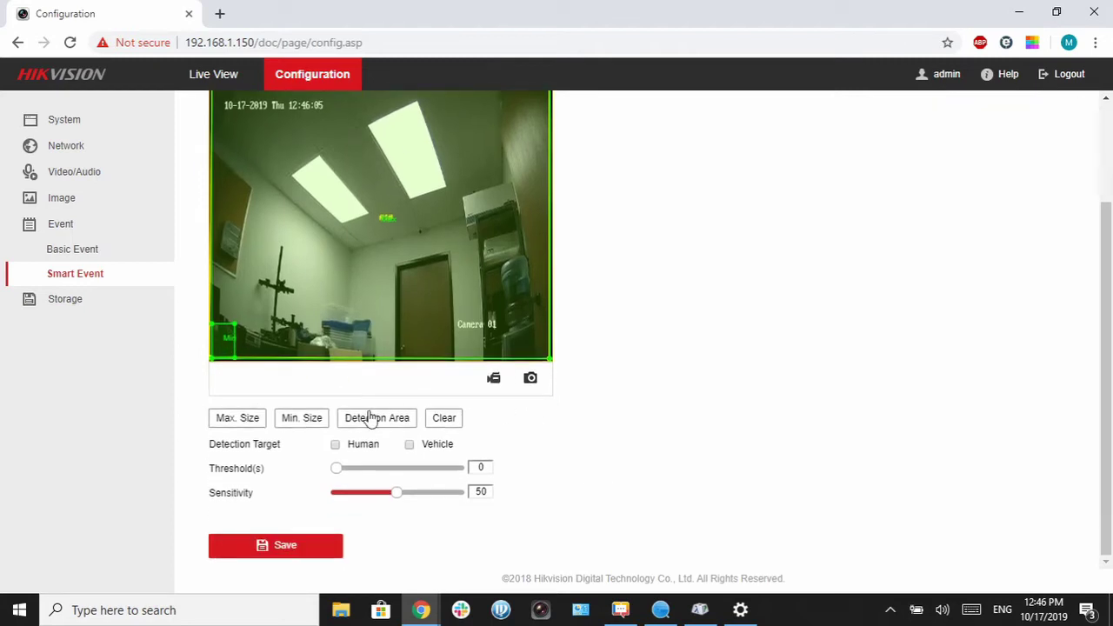
{"action": "left_click", "coordinate": [336, 446]}
{"action": "left_click", "coordinate": [409, 445]}
Step: Keep the Threshold at 0 and lower the Sensitivity to 18
{"action": "left_click", "coordinate": [485, 468]}
{"action": "left_click_drag", "start_coordinate": [338, 470], "coordinate": [446, 476]}
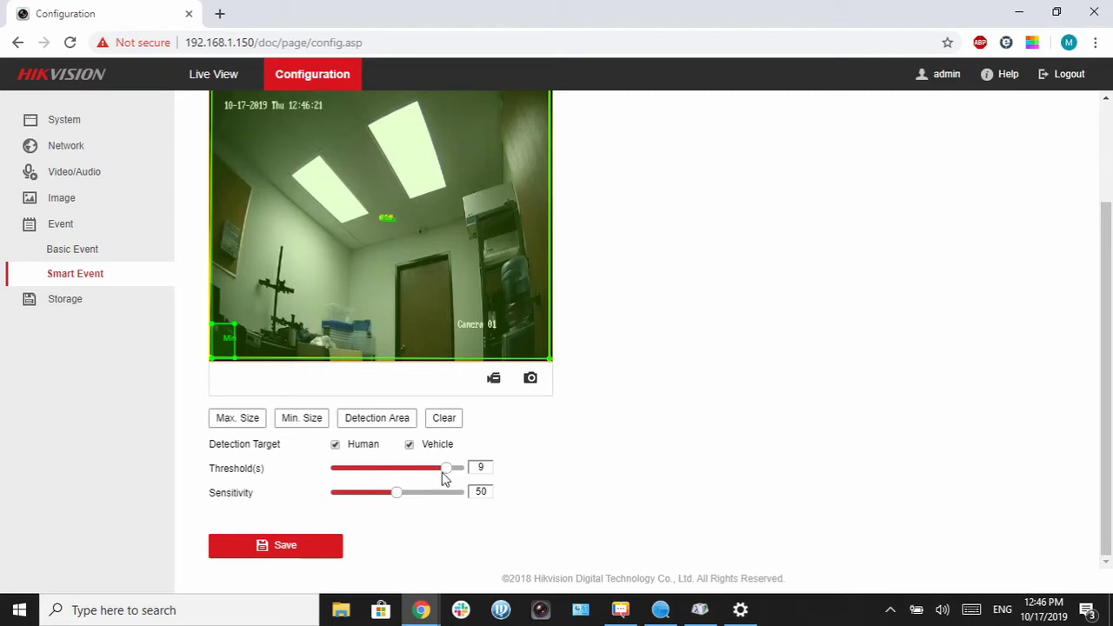
{"action": "left_click_drag", "start_coordinate": [442, 472], "coordinate": [326, 479]}
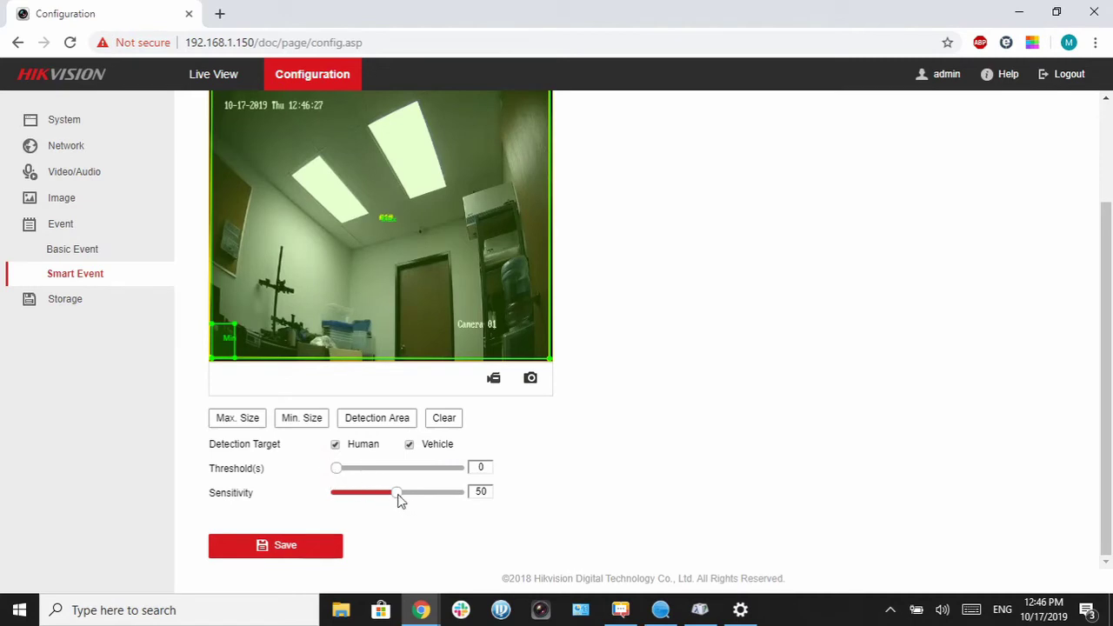
{"action": "left_click_drag", "start_coordinate": [397, 495], "coordinate": [427, 505]}
{"action": "scroll", "coordinate": [285, 551], "scroll_direction": "up", "scroll_amount": 2}
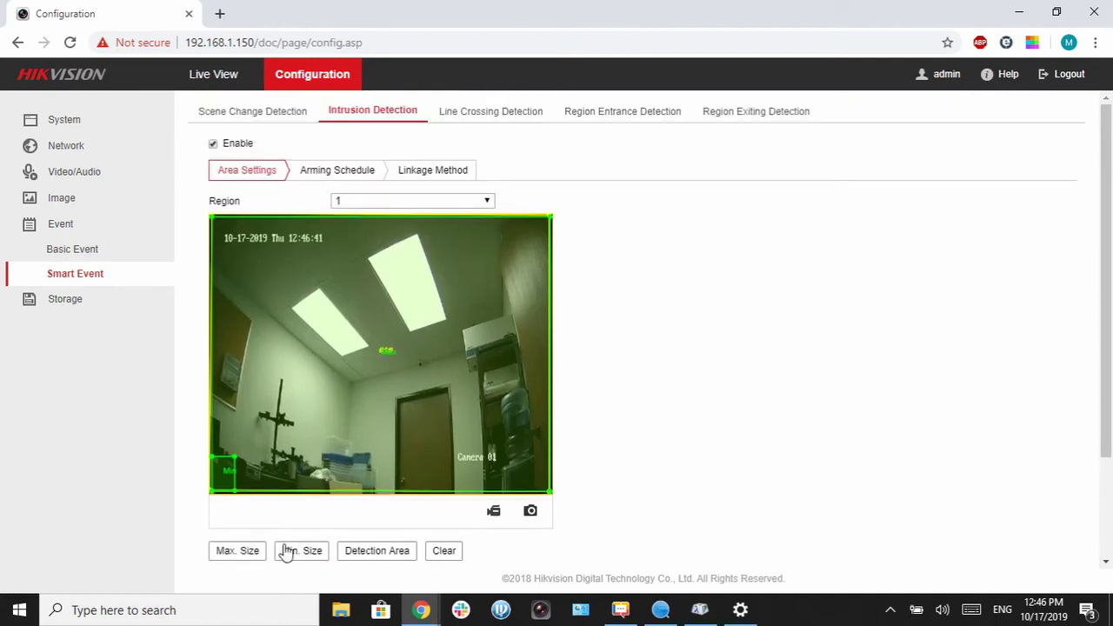
Step: Open the Linkage Method tab for Notify Surveillance Center, Flashing Alarm and Audible Warning
{"action": "left_click", "coordinate": [425, 174]}
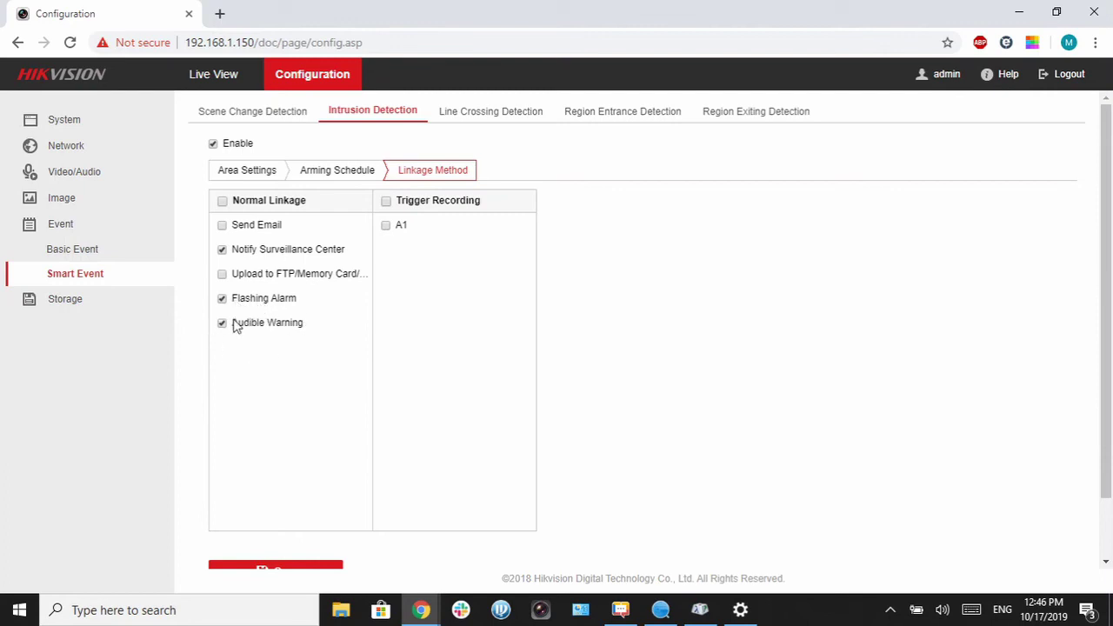
{"action": "scroll", "coordinate": [264, 296], "scroll_direction": "down", "scroll_amount": 1}
{"action": "scroll", "coordinate": [264, 296], "scroll_direction": "down", "scroll_amount": 1}
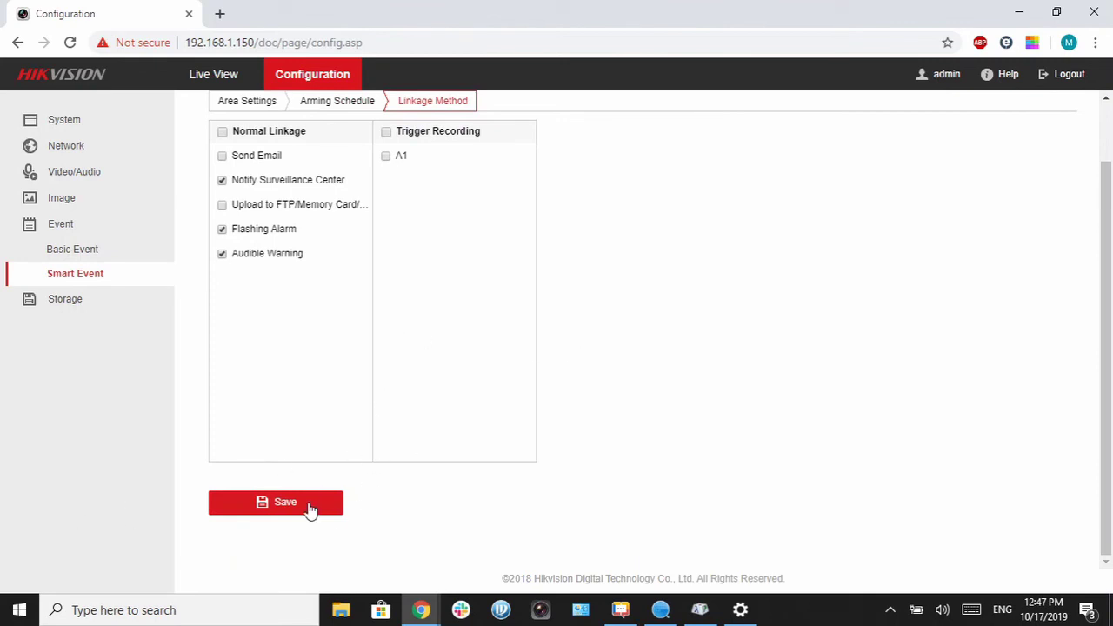
{"action": "scroll", "coordinate": [309, 510], "scroll_direction": "up", "scroll_amount": 1}
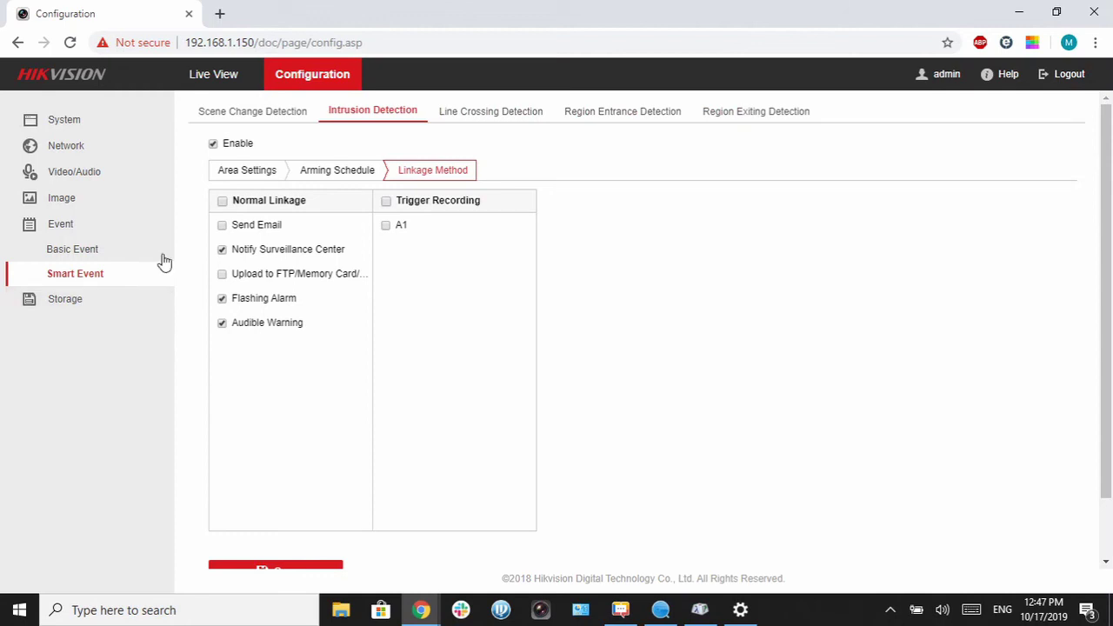
{"action": "scroll", "coordinate": [306, 369], "scroll_direction": "down", "scroll_amount": 1}
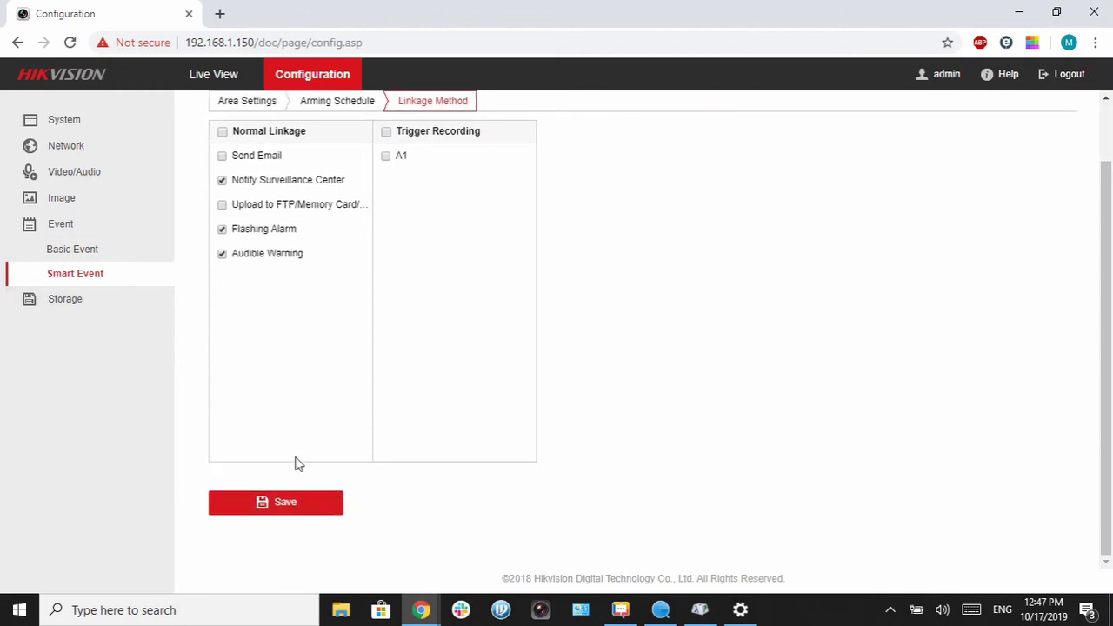